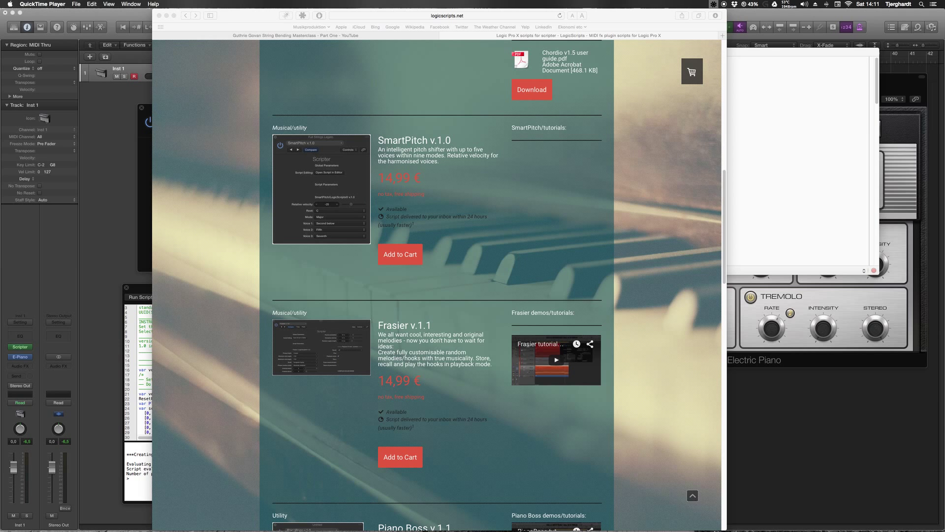
Bring the Fender FUSE pedal editor forward over the SmartPitch v.1.0 Safari page
left_click(698, 523)
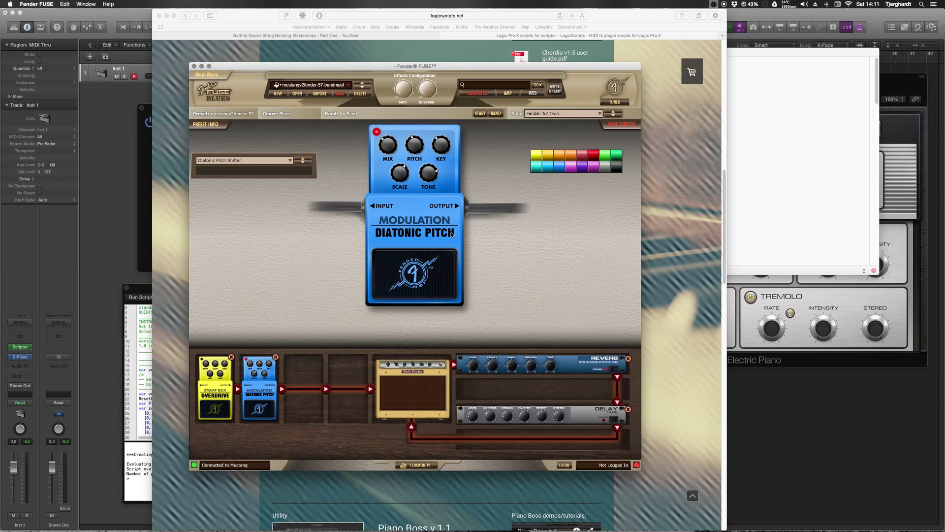
Check the SCALE and KEY values on the Diatonic Pitch pedal
mouse_move(398, 174)
mouse_move(440, 154)
Read through SmartPitch.txt's user settings in TextMate, then switch to Logic's SmartPitch plugin
left_click(828, 182)
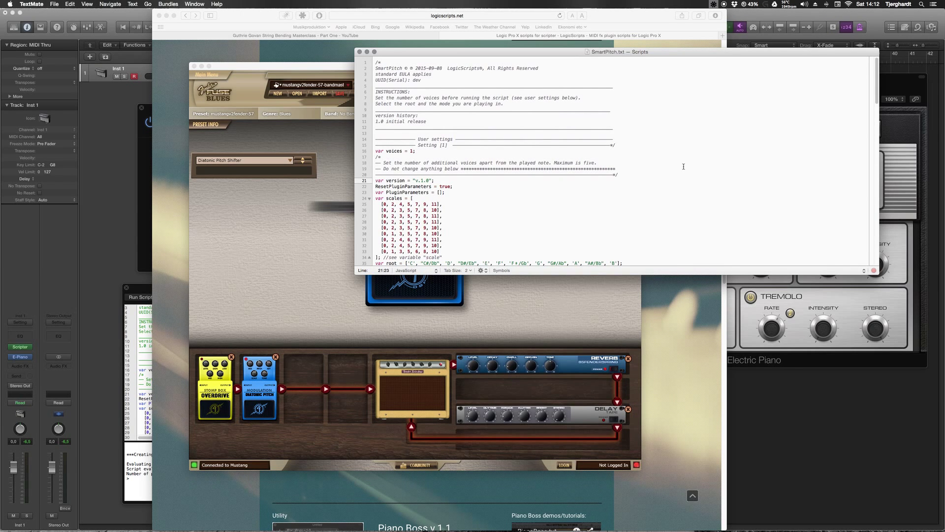
scroll(683, 167, "down", 2)
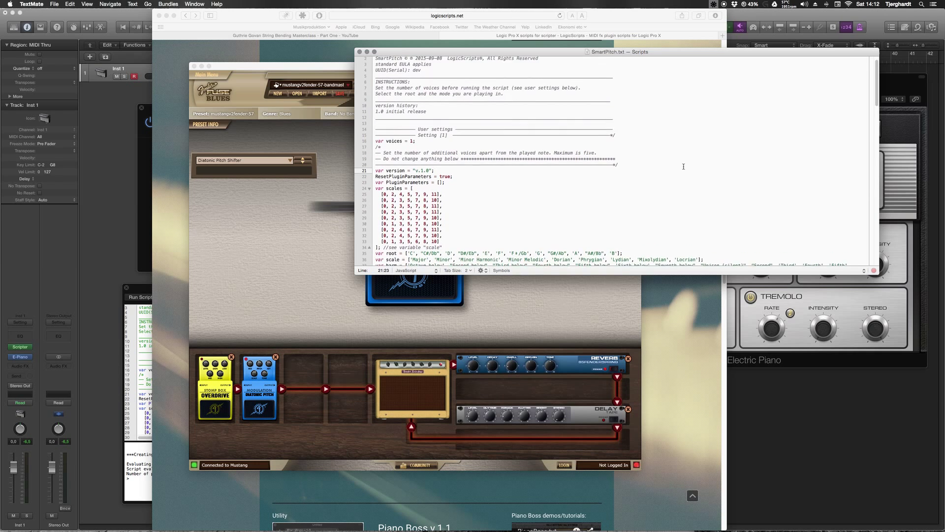
scroll(675, 138, "up", 2)
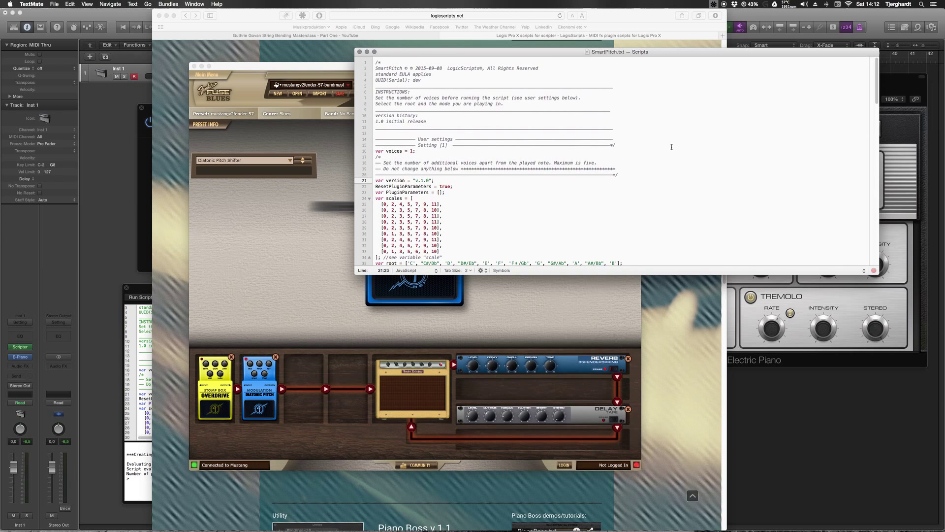
scroll(671, 147, "down", 1)
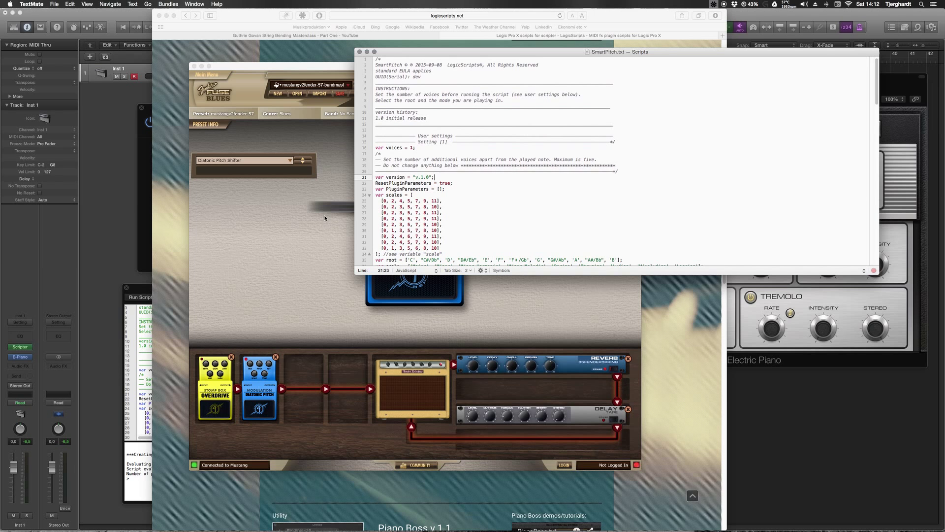
left_click(134, 228)
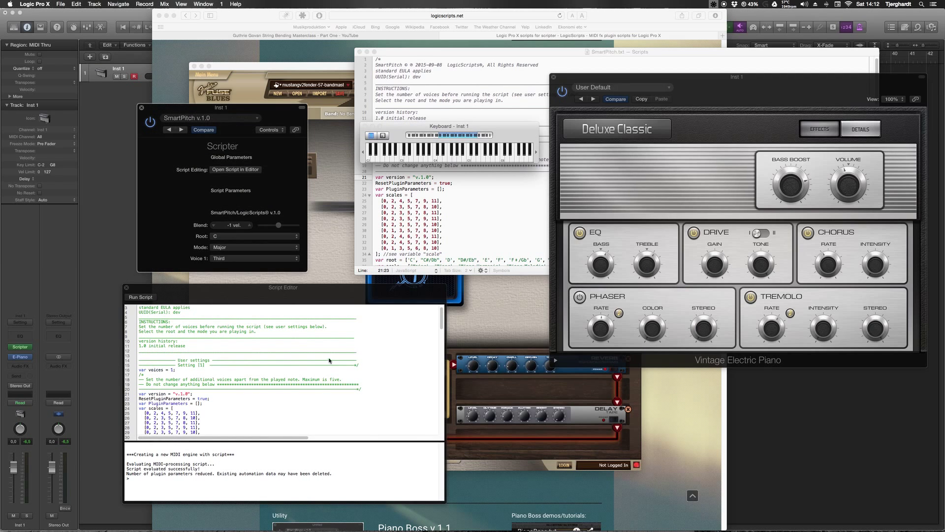
Check the Scripter preset menu without choosing one, then bring Logic's Tracks window in front
scroll(337, 361, "up", 1)
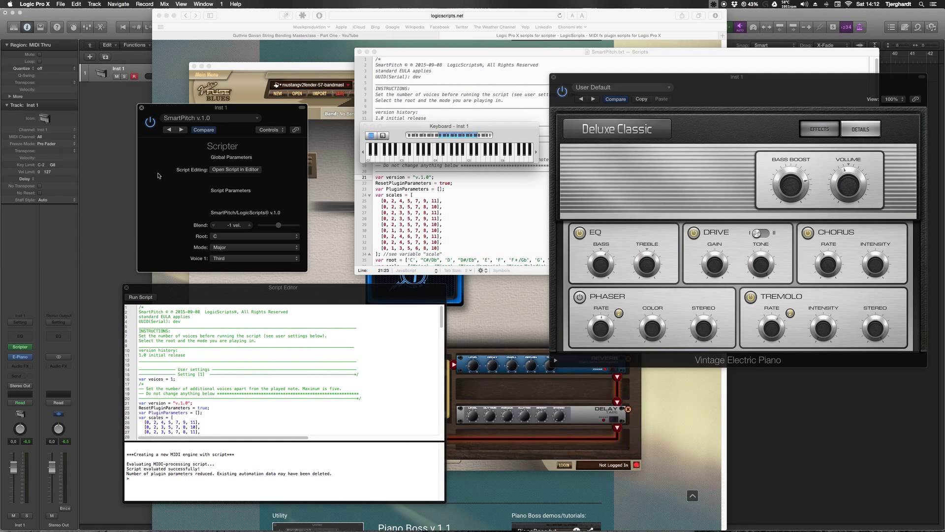
left_click(202, 120)
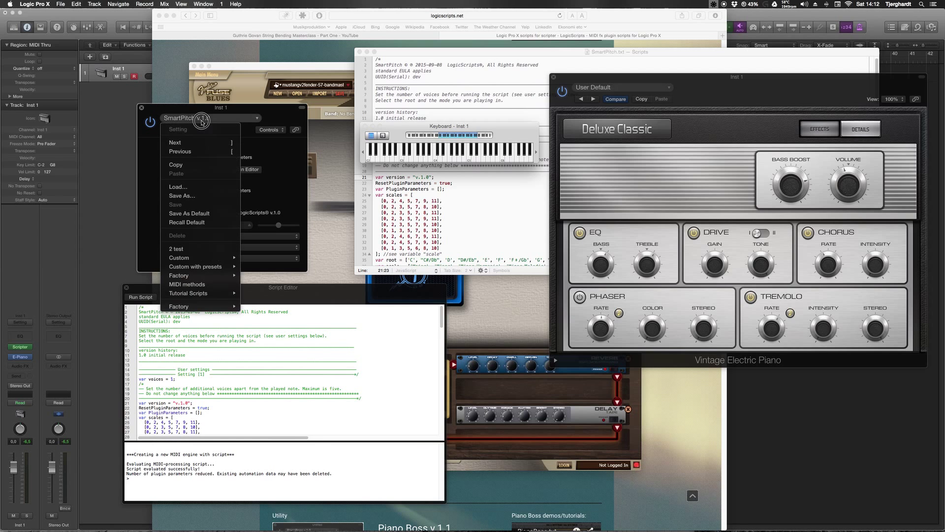
left_click(295, 147)
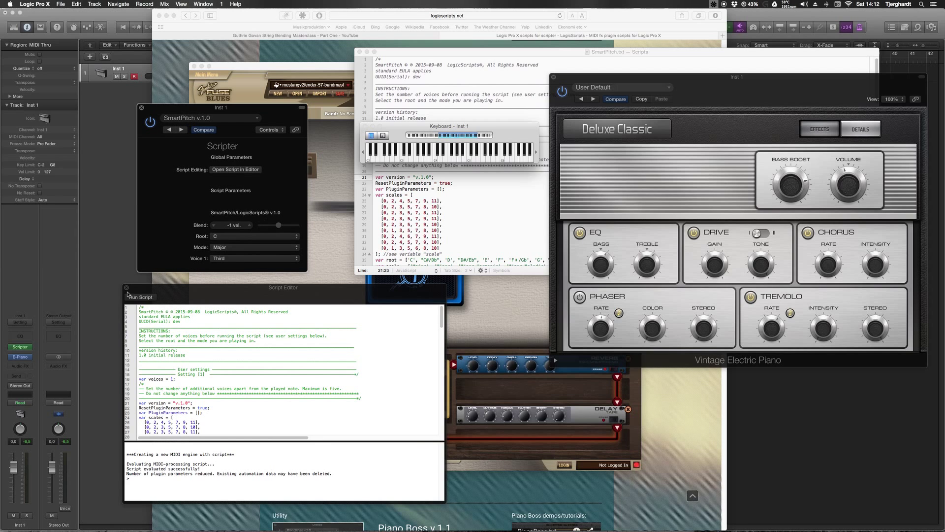
left_click(118, 259)
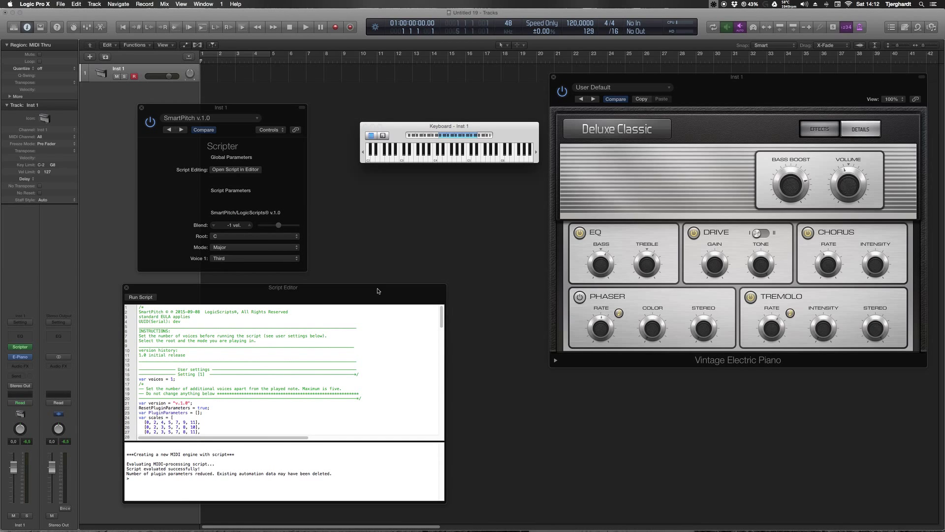
Move the Script Editor beside the SmartPitch controls and select the value 1 in var voices = 1
left_click_drag(378, 288, 567, 172)
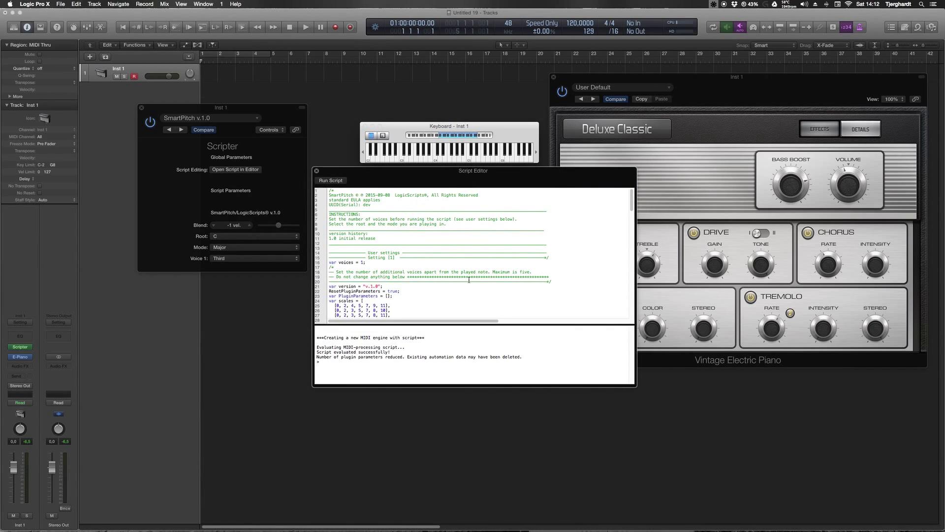
double_click(361, 262)
left_click(517, 272)
left_click(475, 267)
Re-run the SmartPitch script, raise Blend from -1 to 0 vel, and bring Fender FUSE forward
left_click(331, 180)
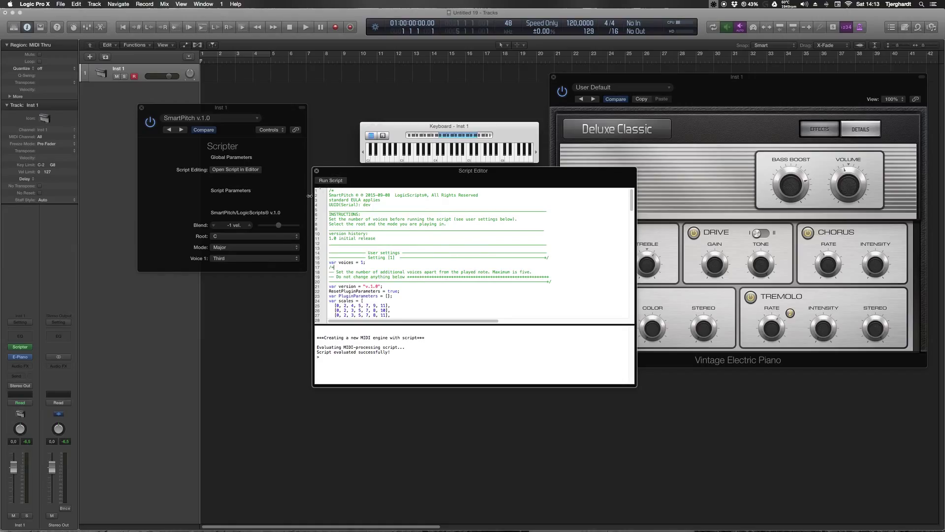
left_click(279, 226)
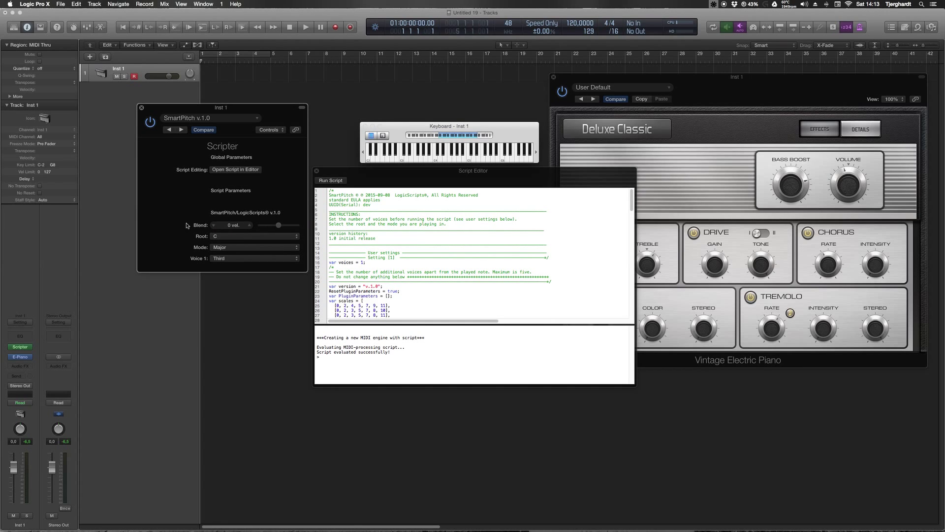
left_click(278, 226)
mouse_move(662, 529)
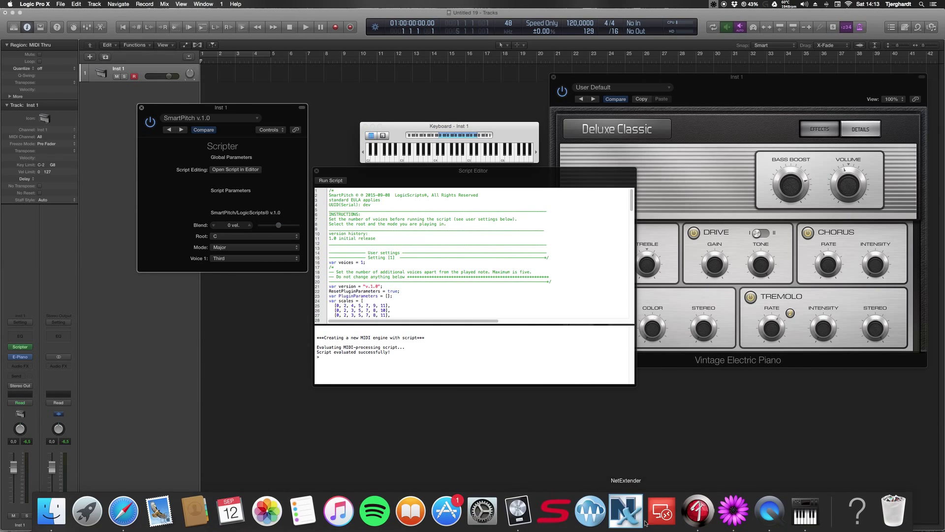
left_click(698, 510)
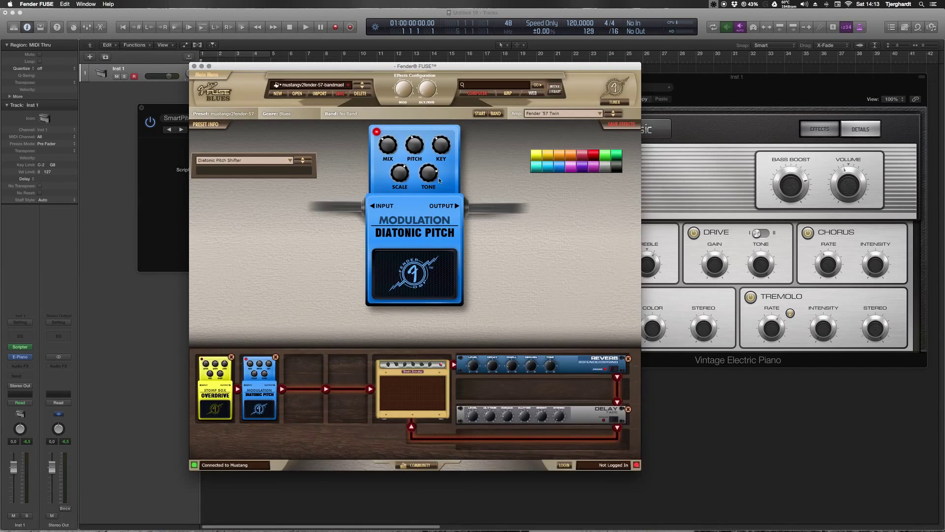
Audition SmartPitch Blend at -127 and -86 vel by playing C4
left_click(183, 212)
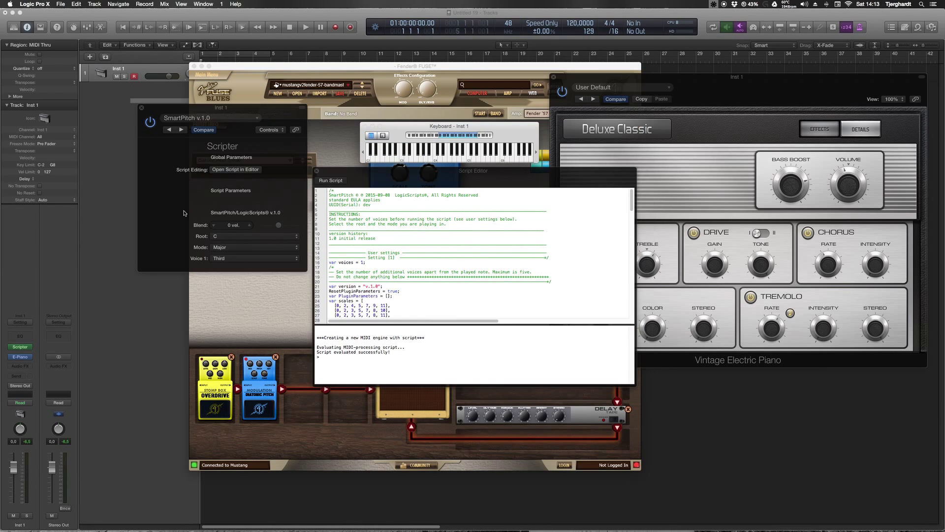
left_click_drag(275, 223, 258, 227)
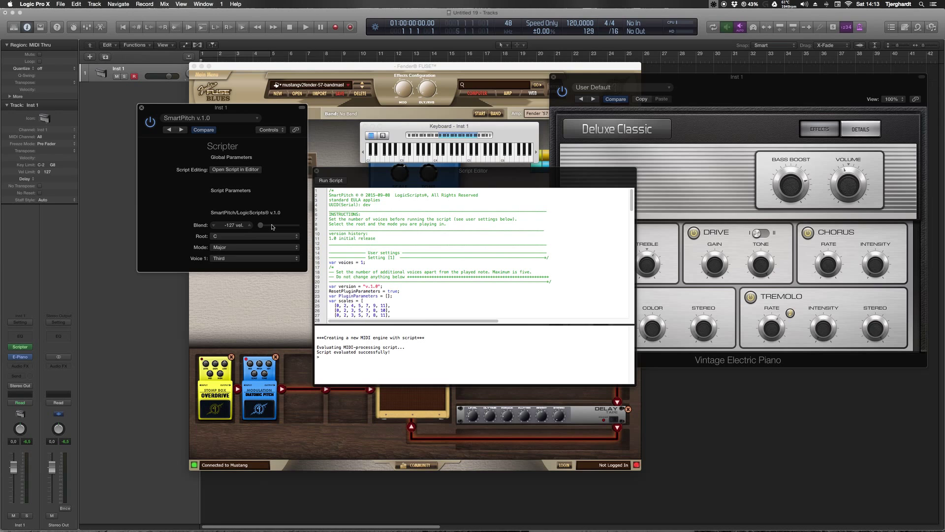
left_click(258, 226)
left_click(435, 159)
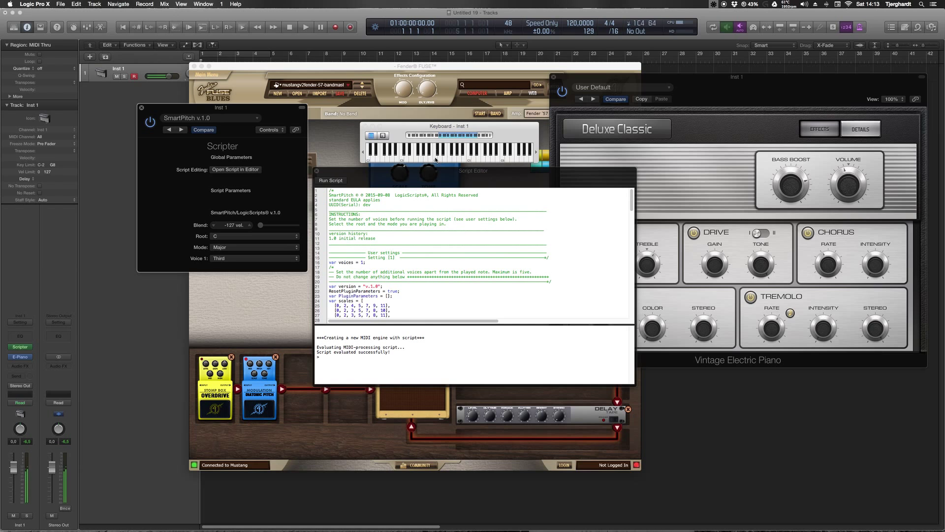
left_click(762, 457)
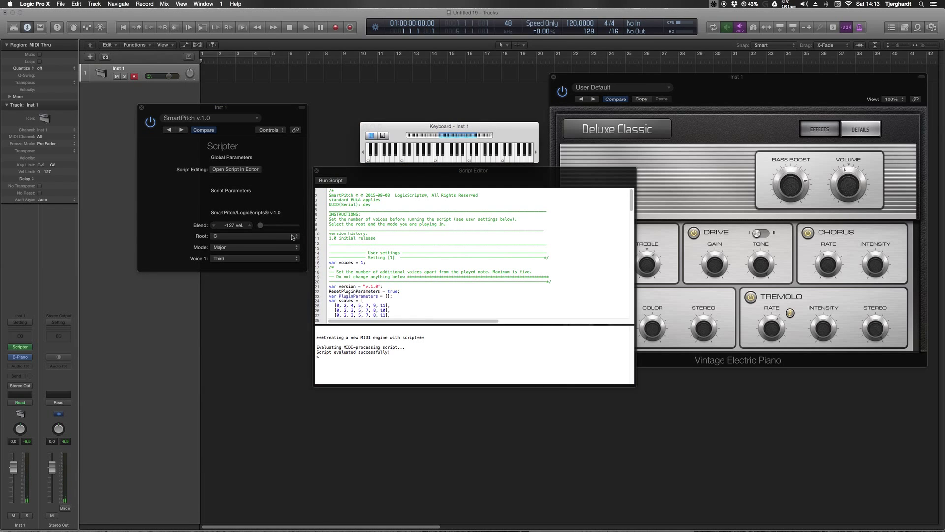
left_click_drag(262, 226, 308, 227)
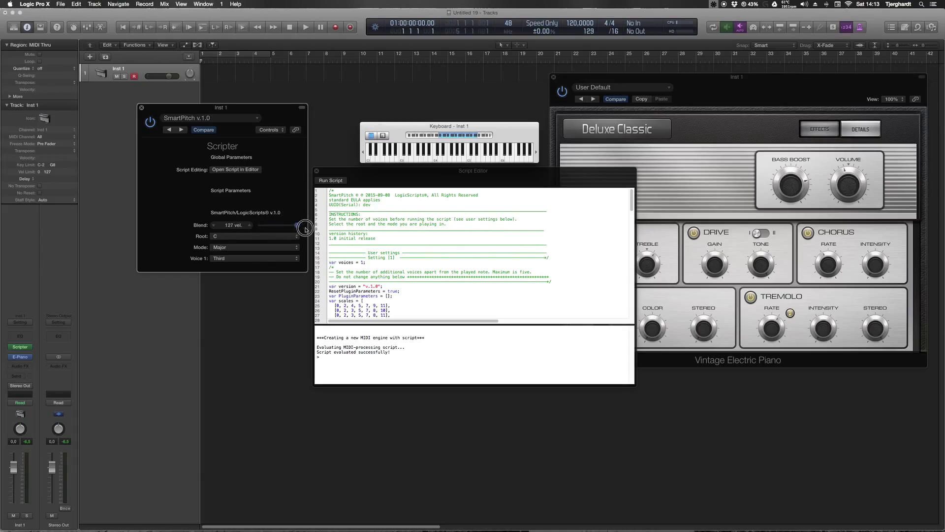
left_click(435, 160)
left_click(435, 160)
Sweep Blend through 27, -127, -24 and -32 vel, then reset it to 0 vel
left_click_drag(296, 225, 280, 226)
left_click_drag(280, 227, 255, 231)
left_click(261, 225)
left_click_drag(261, 225, 298, 228)
left_click(297, 226)
left_click_drag(297, 226, 275, 234)
left_click(278, 225, "alt")
Leave Root at C and Mode at Major, then show Voice 1's interval choices
left_click(241, 237)
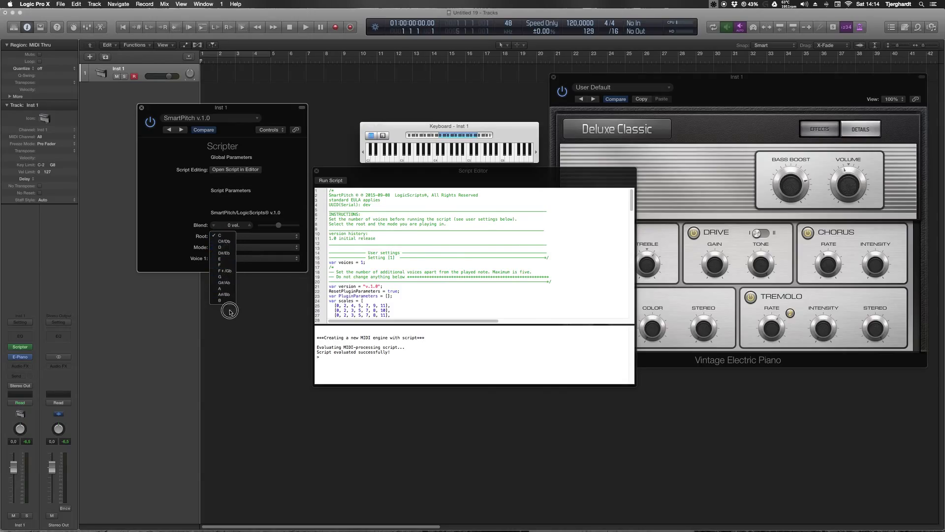
left_click(183, 258)
left_click(222, 247)
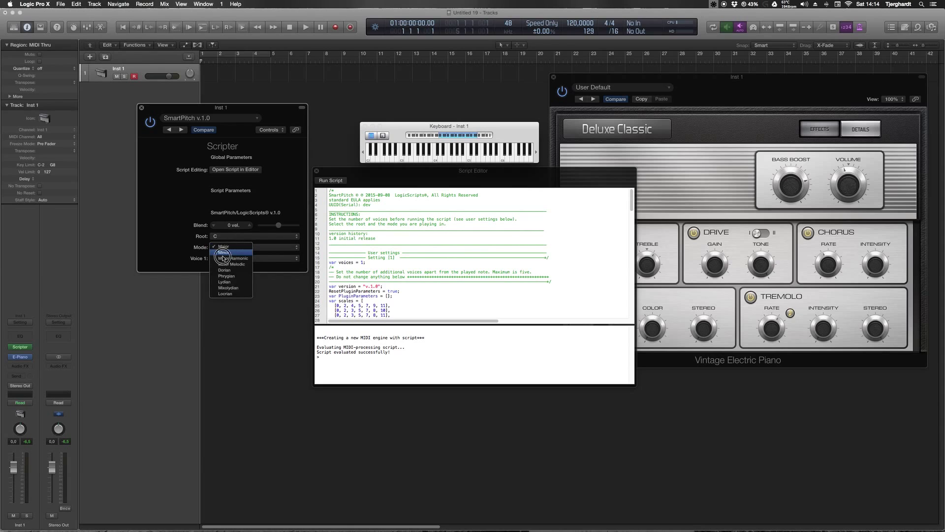
left_click(222, 246)
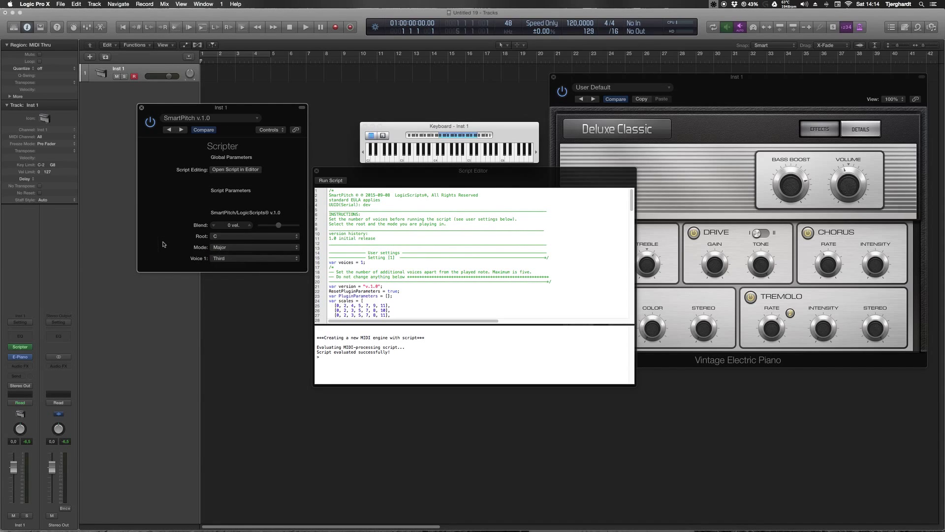
left_click(250, 261)
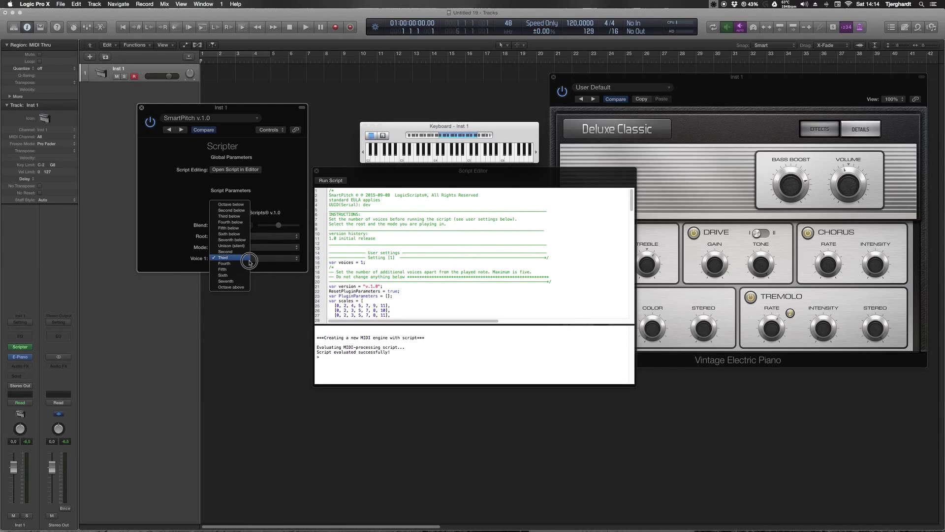
left_click(172, 253)
left_click(241, 259)
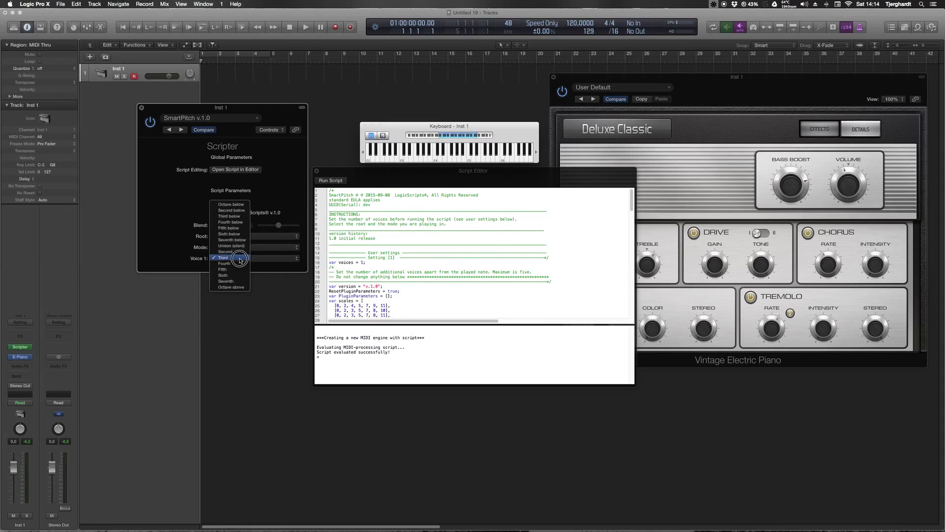
Keep Voice 1 at Third, re-run the script, and audition E4, B4 and C4
left_click(150, 251)
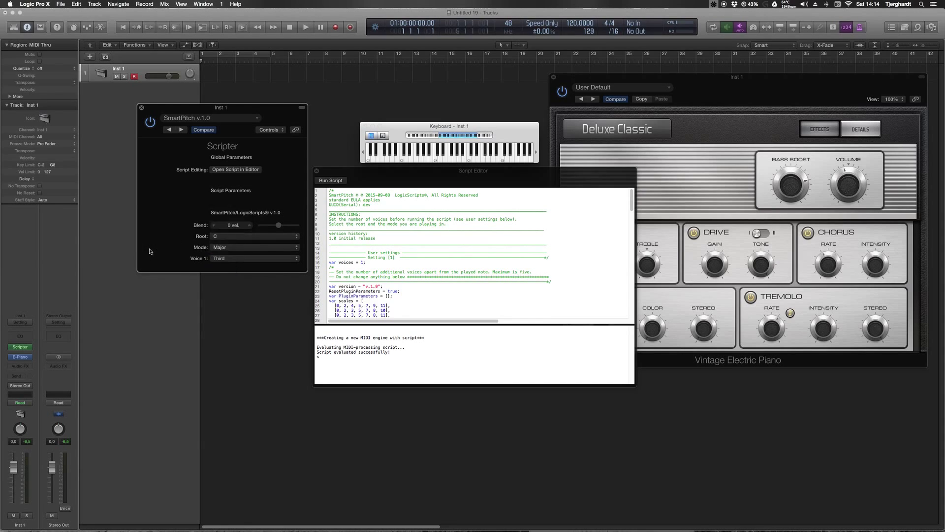
left_click_drag(428, 184, 435, 230)
left_click(338, 227)
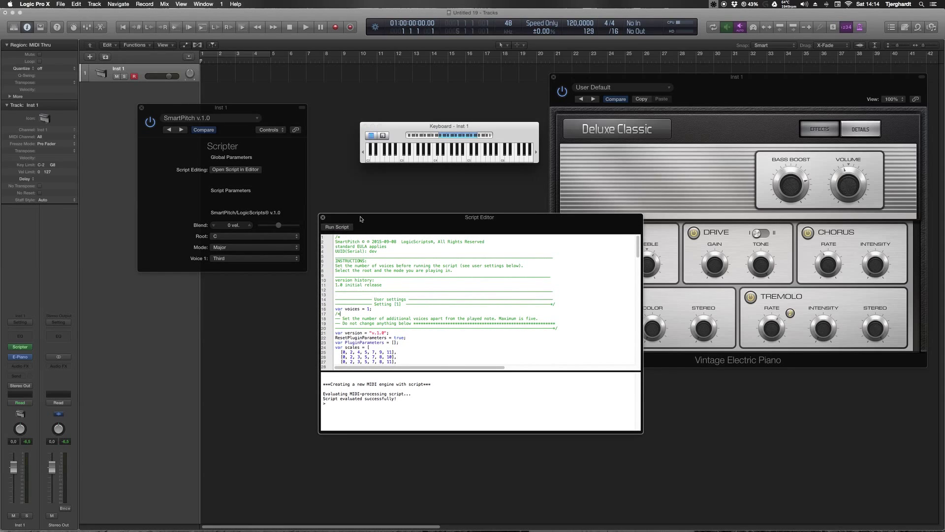
left_click(434, 160)
left_click(448, 160)
left_click(463, 160)
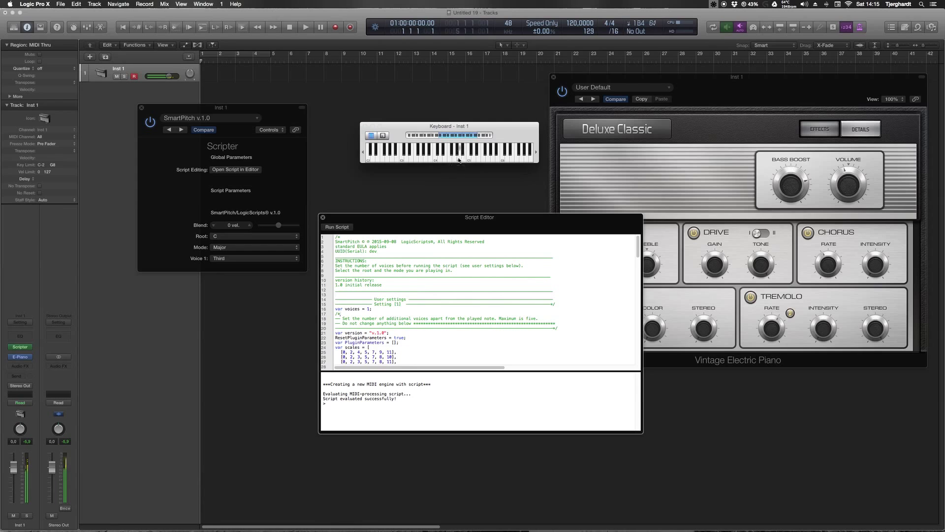
left_click(452, 160)
left_click(435, 161)
Try Fourth as the Voice 1 interval, then switch it to Fifth
left_click_drag(255, 257, 241, 266)
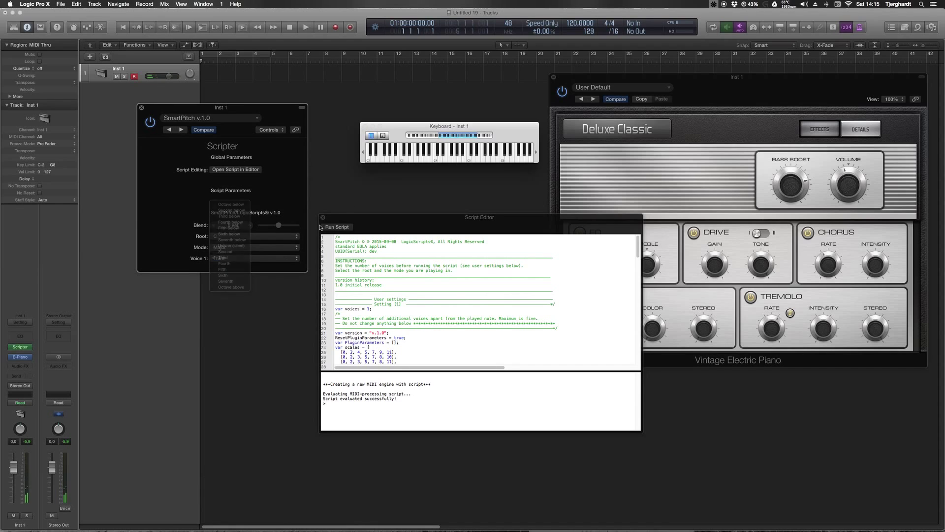
left_click(438, 159)
left_click(443, 159)
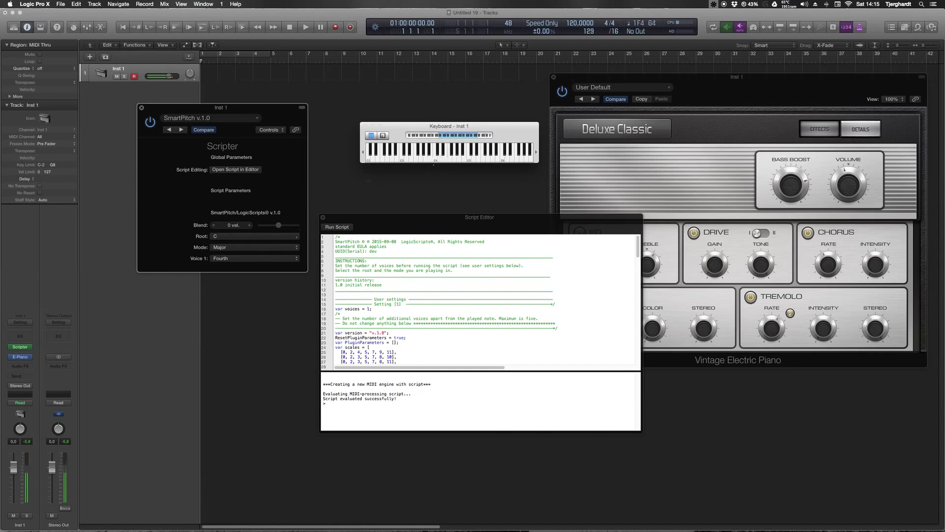
left_click(256, 261)
left_click(241, 263)
left_click(437, 160)
Audition the Fifth harmony on several notes, keeping Fifth as Voice 1's interval
left_click(437, 159)
left_click(439, 160)
left_click(441, 160)
left_click(441, 160)
left_click(436, 160)
left_click(264, 260)
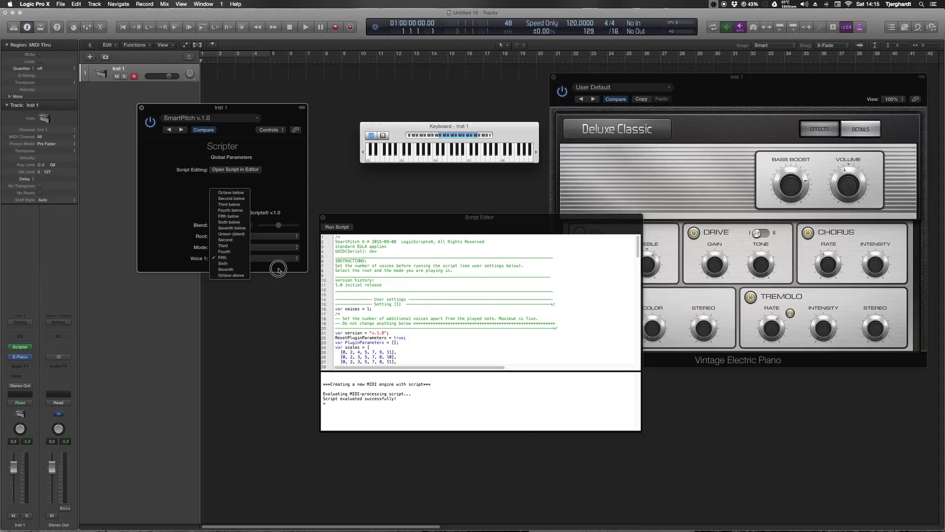
left_click(278, 184)
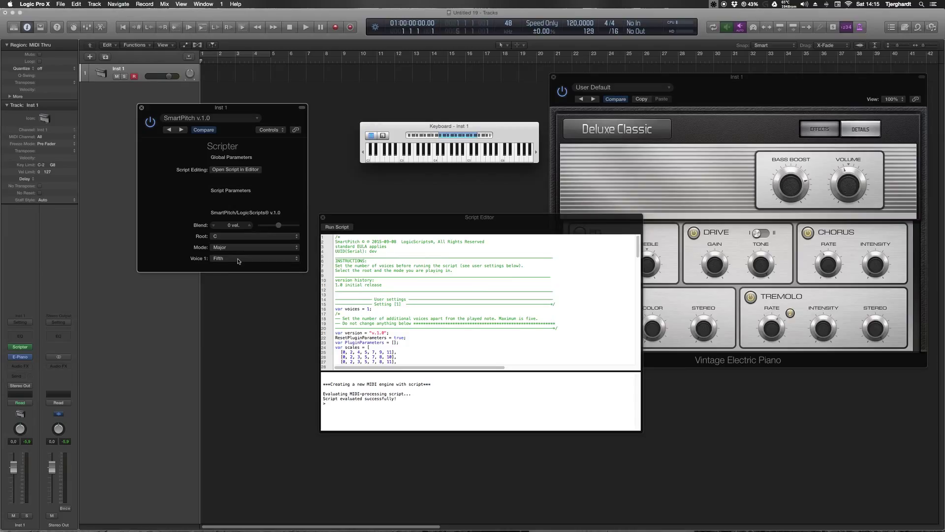
left_click(434, 160)
left_click(444, 160)
left_click(266, 247)
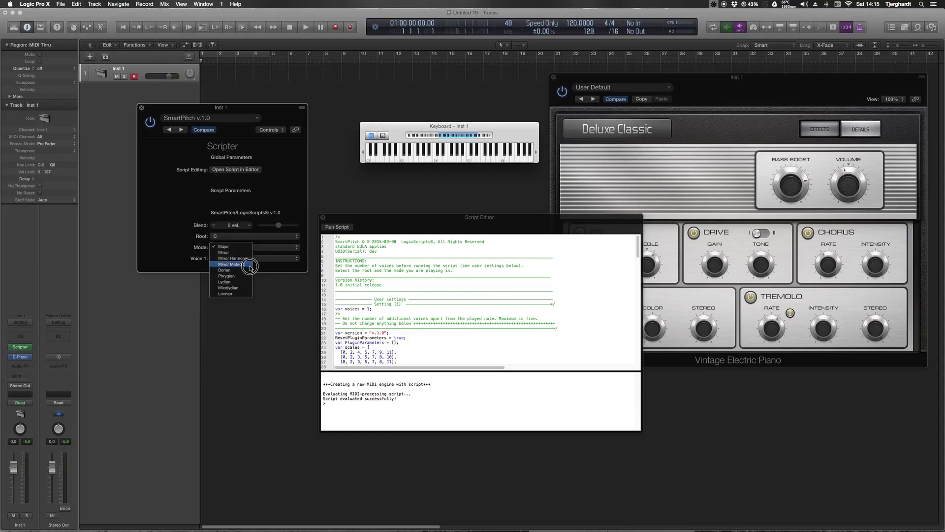
left_click(285, 202)
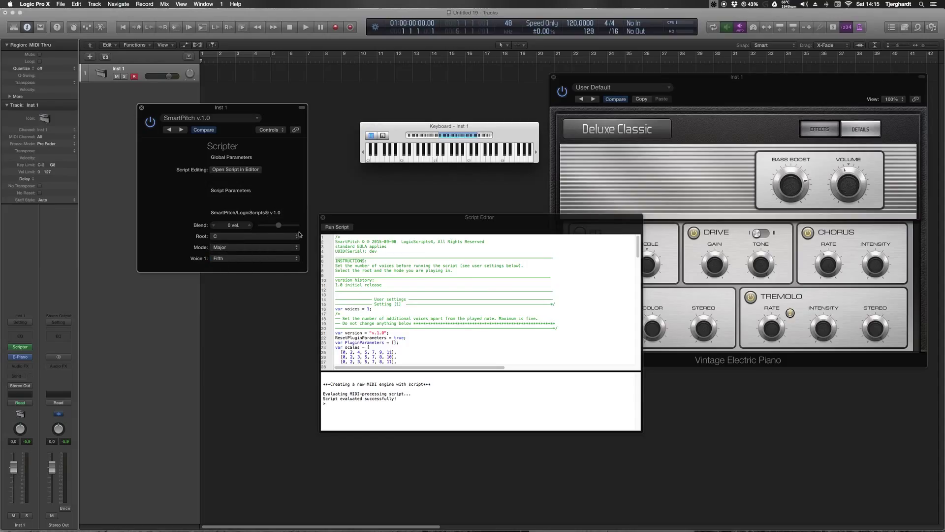
left_click(263, 248)
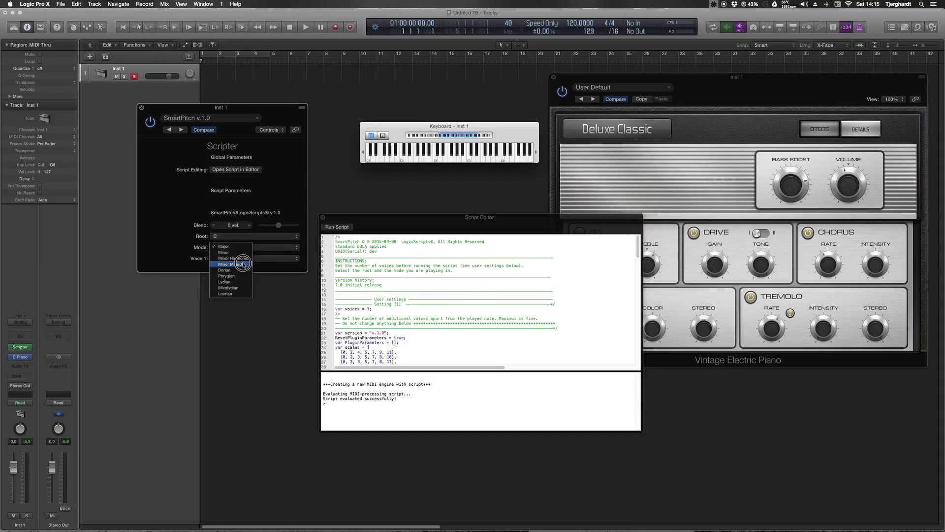
left_click(288, 182)
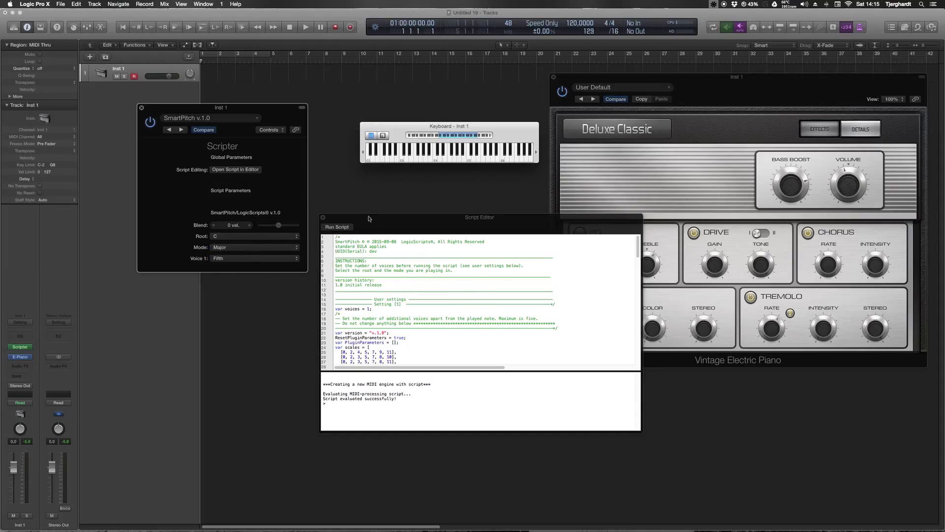
Change var voices to 3, re-run the script, and set Voice 1 to Third
double_click(369, 308)
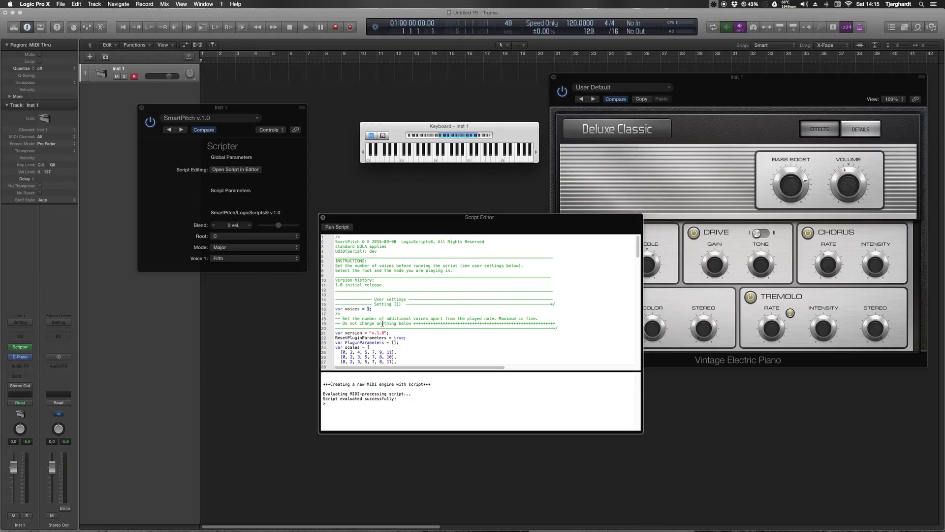
left_click(338, 227)
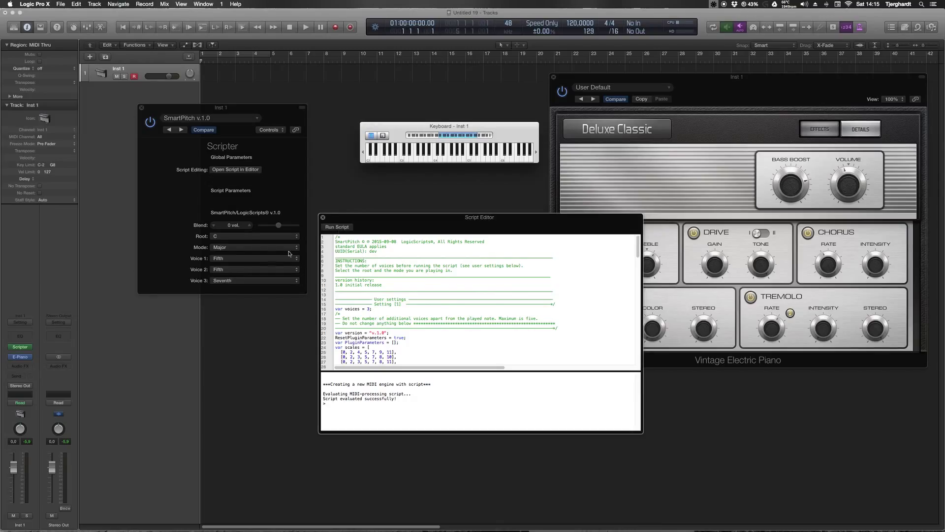
left_click(274, 258)
left_click(229, 247)
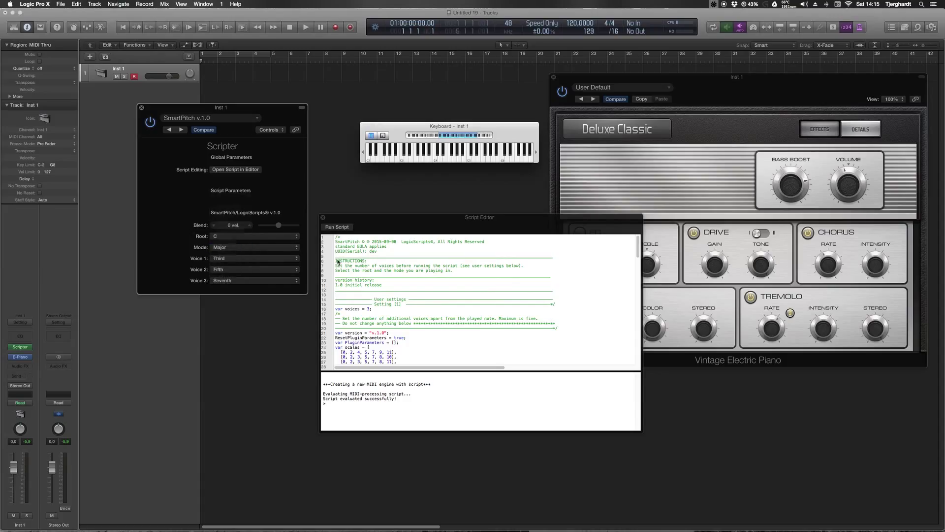
Audition the three-voice harmony with C4, then descending and ascending notes
left_click(438, 153)
left_click(441, 157)
left_click(441, 158)
left_click(440, 157)
left_click(433, 157)
left_click(422, 157)
left_click(419, 158)
left_click(412, 158)
left_click(406, 160)
left_click(407, 158)
left_click(422, 158)
left_click(443, 158)
Change the script's voices to 5, rerun it, and set Voice 5 to Octave above
left_click(368, 308)
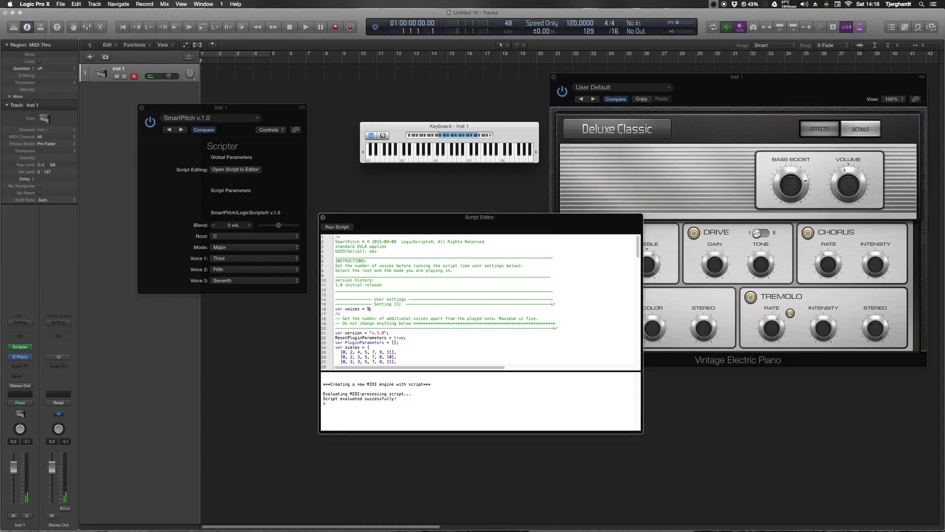
left_click(337, 227)
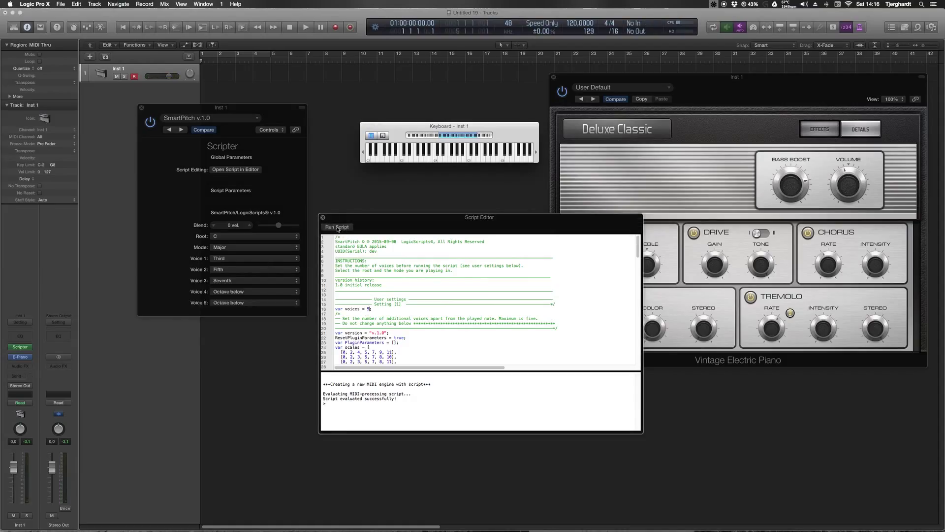
left_click(266, 302)
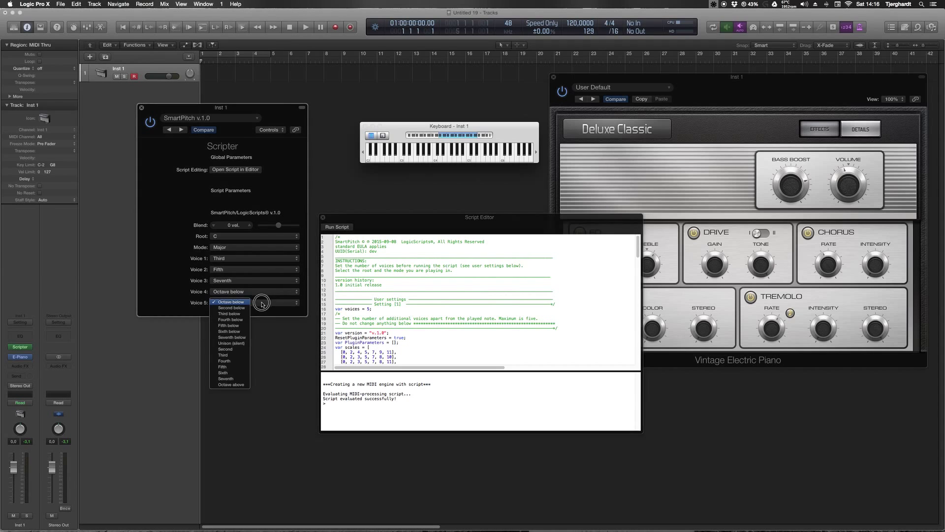
left_click(238, 380)
left_click(238, 302)
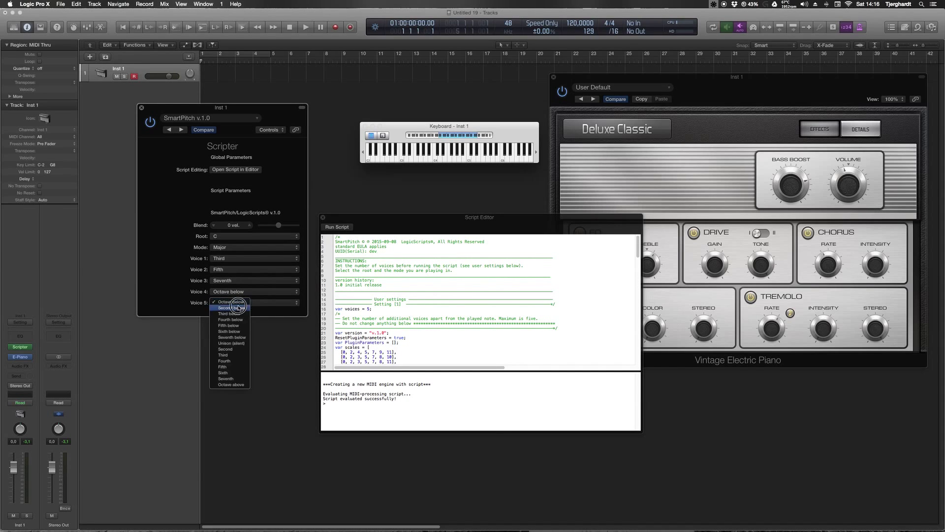
left_click(240, 387)
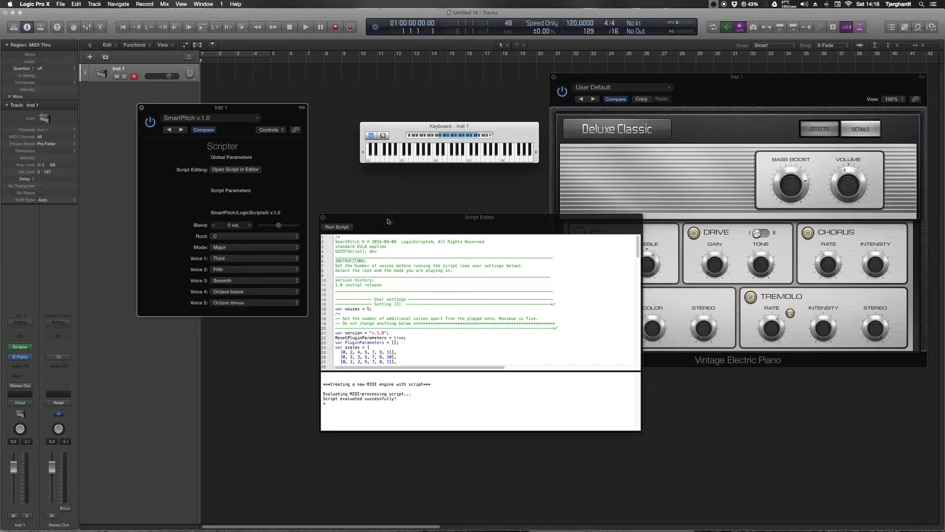
Play descending notes down to F3 and below on the keyboard to hear the five voices
left_click(434, 156)
left_click(435, 158)
left_click(435, 157)
left_click(429, 158)
left_click(421, 158)
left_click(417, 158)
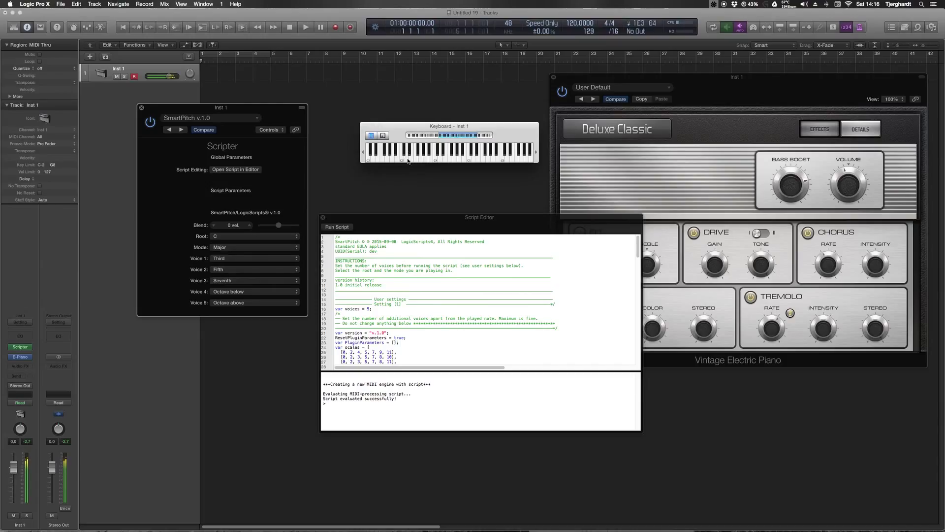
left_click(408, 158)
left_click(408, 159)
left_click(407, 159)
left_click(403, 159)
Lower the Blend to -37 vel. and play E4 and nearby notes to hear the softer harmony
left_click_drag(279, 227, 273, 226)
left_click(436, 158)
left_click(445, 159)
left_click(437, 157)
left_click(437, 158)
left_click(437, 158)
left_click(437, 157)
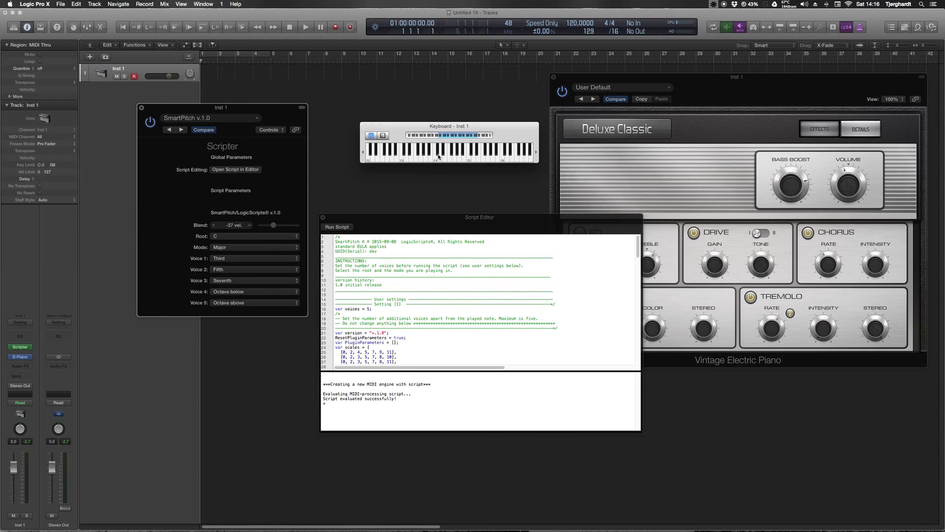
Play G#3, C#4, then a rising run up to A4 to audition the blended harmony
left_click(431, 153)
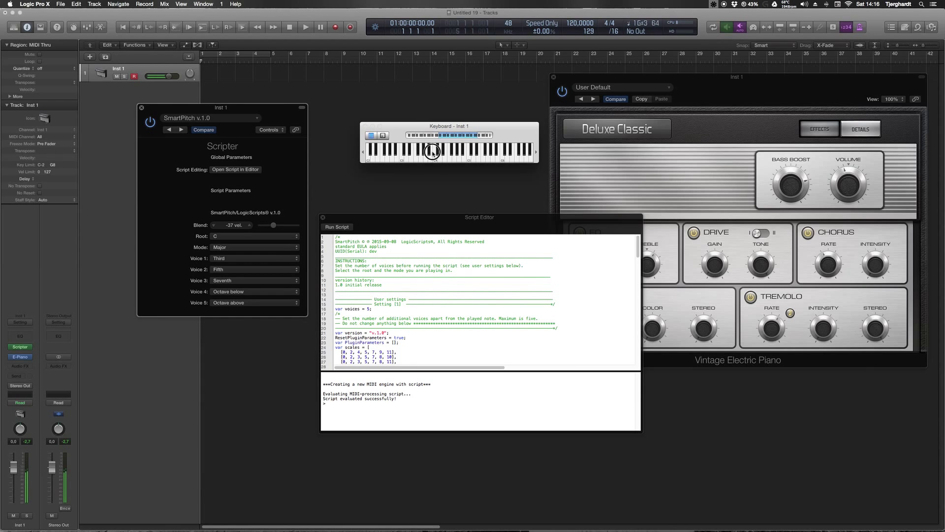
left_click(427, 152)
left_click(440, 153)
left_click(436, 156)
left_click(439, 158)
left_click(443, 158)
left_click(446, 159)
left_click(450, 159)
left_click(453, 158)
left_click(458, 159)
left_click_drag(368, 226, 359, 185)
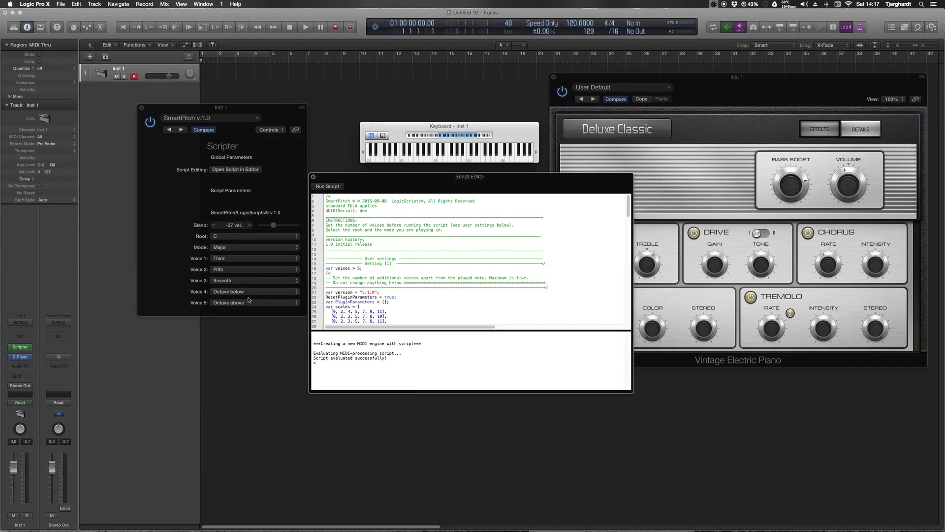
left_click(237, 247)
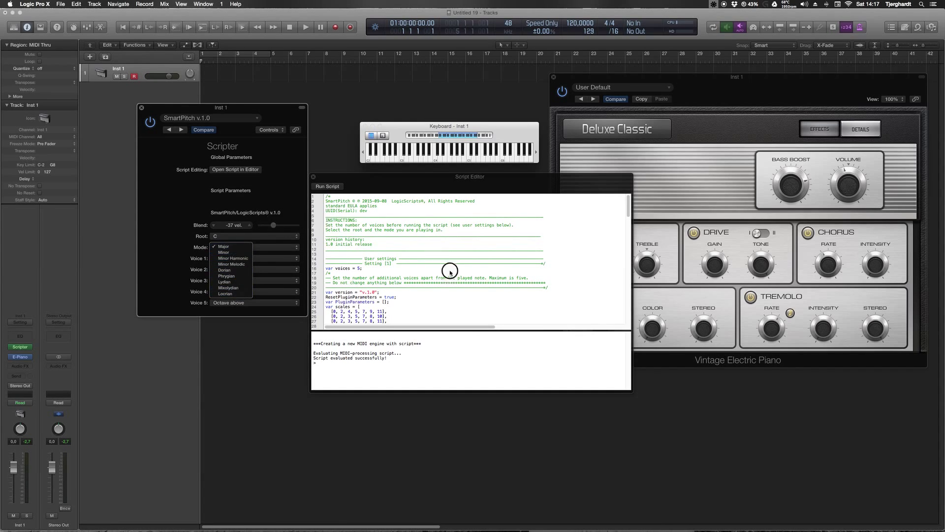
left_click(457, 287)
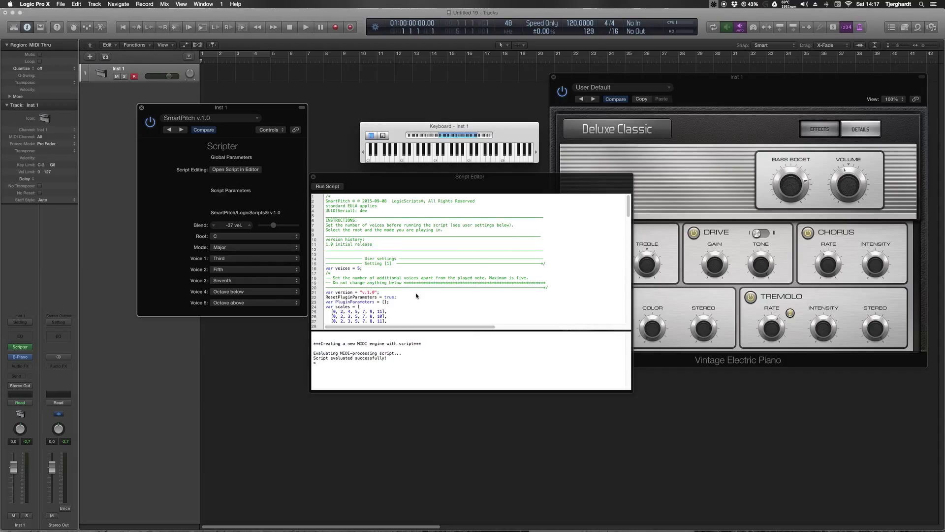
mouse_move(468, 512)
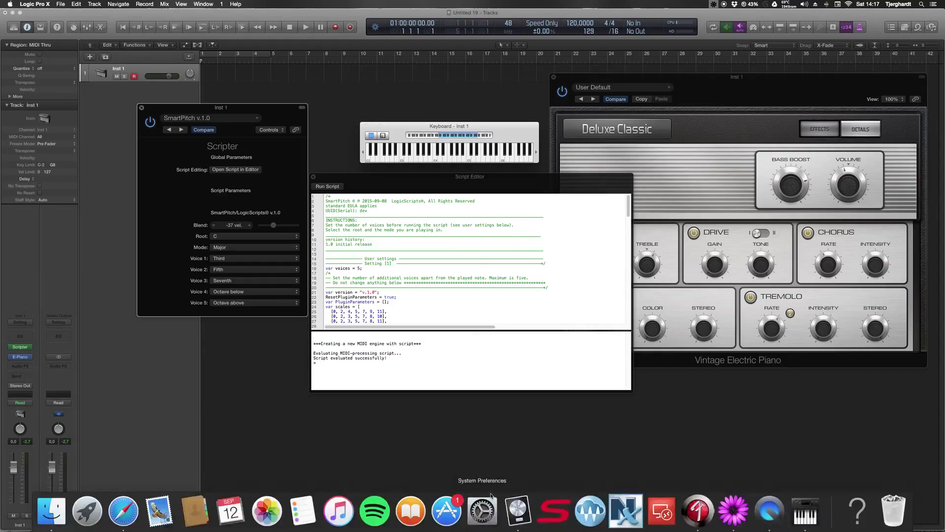